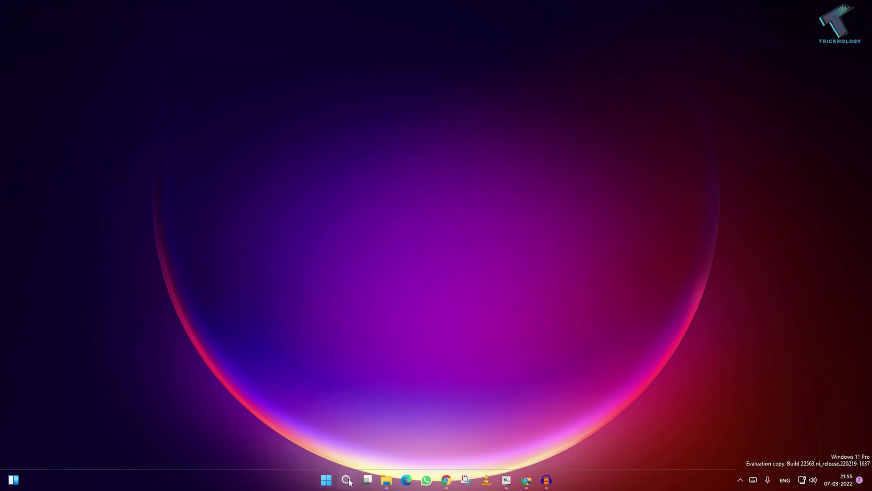
Step: Search Start for services.msc and launch the Services console
{"action": "left_click", "coordinate": [326, 480]}
{"action": "type", "text": "servi"}
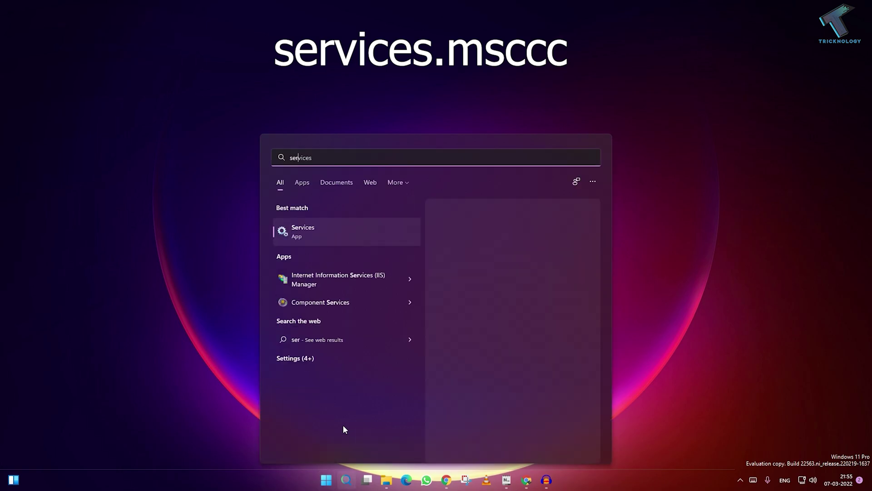
{"action": "type", "text": "ces."}
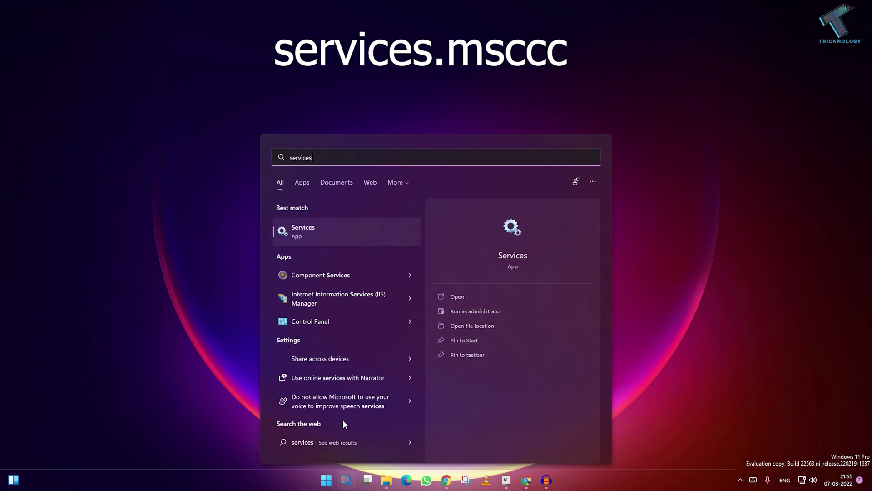
{"action": "type", "text": "msc"}
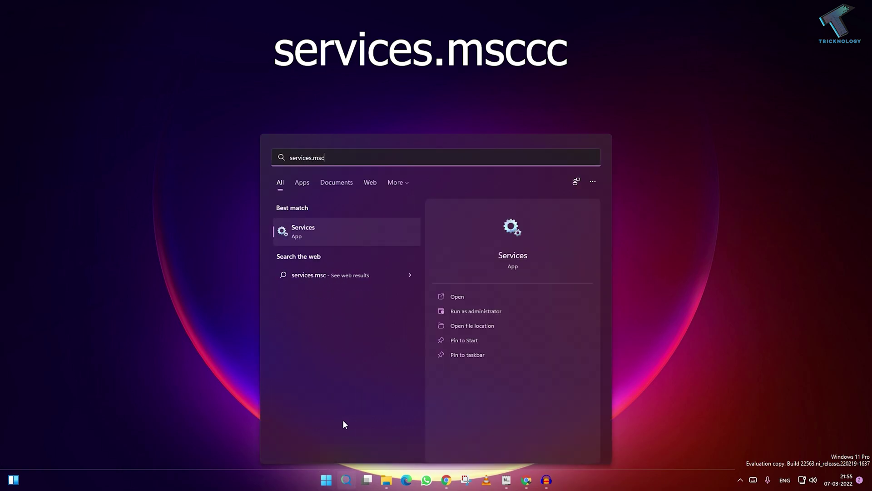
{"action": "left_click", "coordinate": [328, 243]}
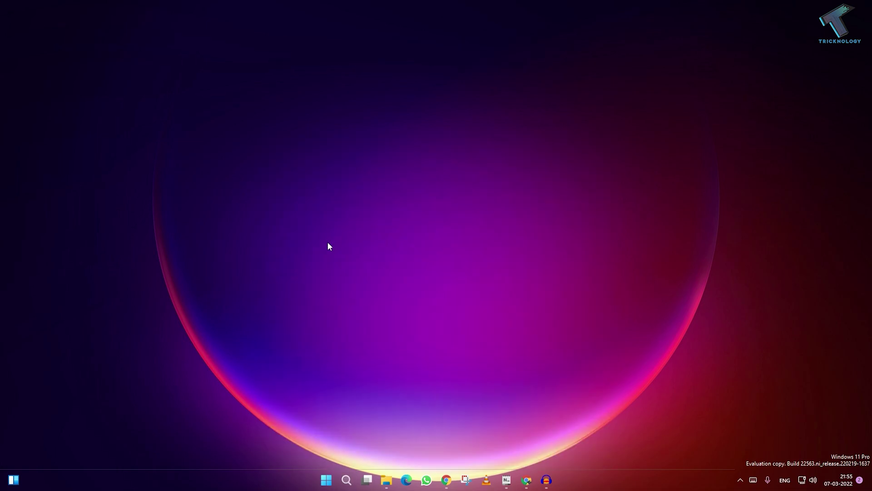
Step: Scroll to the Windows Update service and bring up its context menu
{"action": "left_click", "coordinate": [443, 136]}
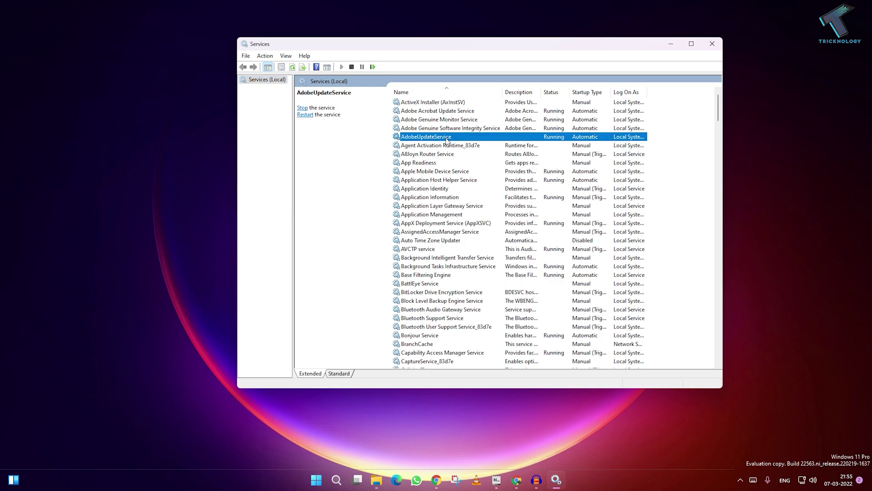
{"action": "left_click_drag", "start_coordinate": [719, 117], "coordinate": [717, 352]}
{"action": "left_click", "coordinate": [438, 261]}
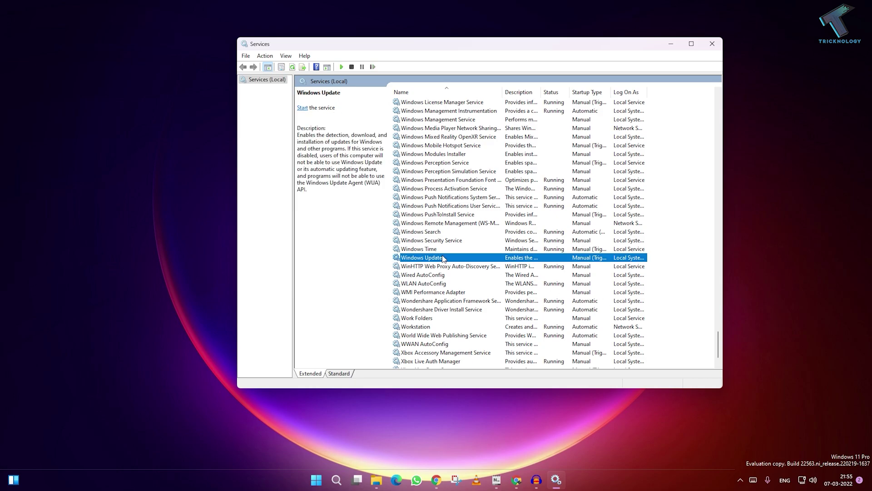
{"action": "right_click", "coordinate": [444, 258]}
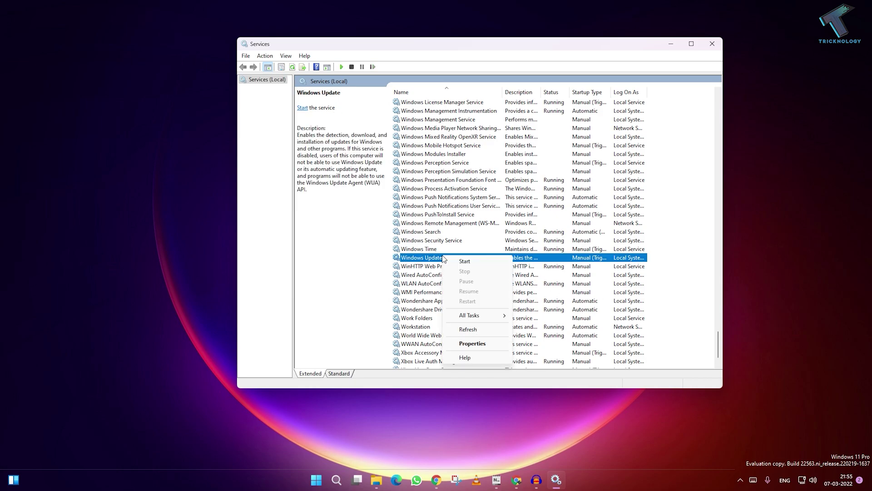
Step: Set Windows Update's startup type to Automatic in Properties, then start the service
{"action": "left_click", "coordinate": [485, 340]}
{"action": "left_click_drag", "start_coordinate": [477, 116], "coordinate": [539, 123]}
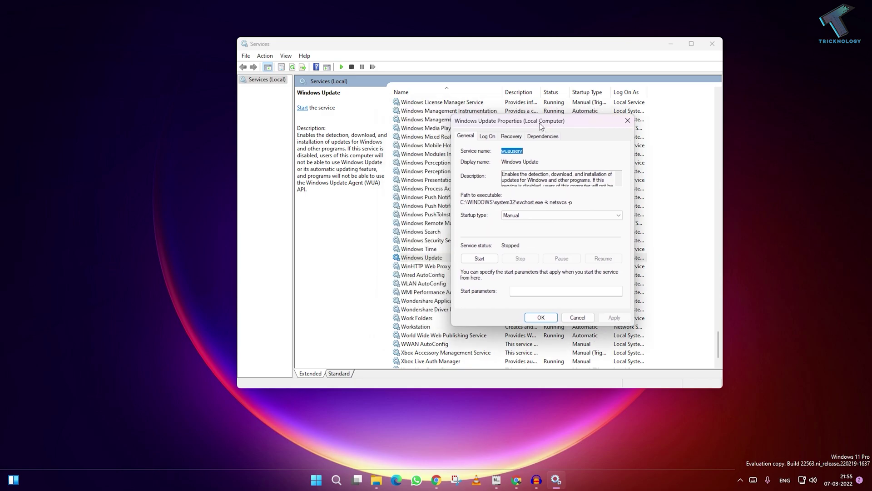
{"action": "left_click", "coordinate": [522, 217]}
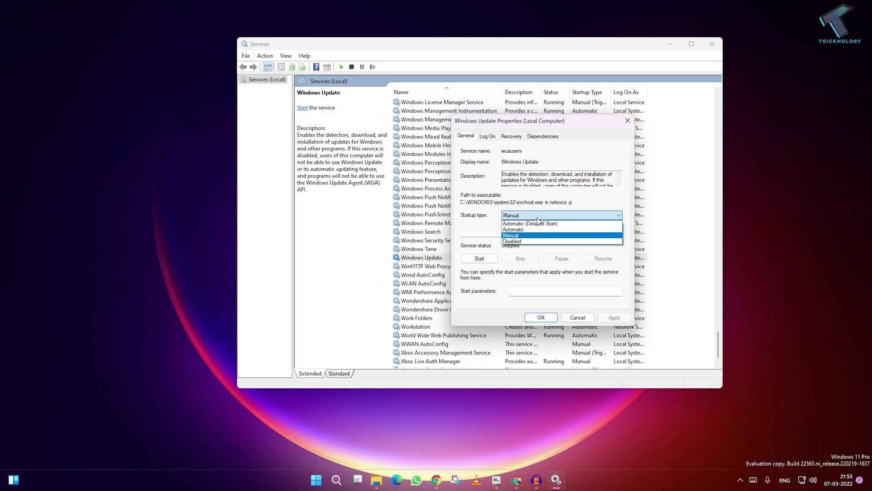
{"action": "left_click", "coordinate": [526, 231]}
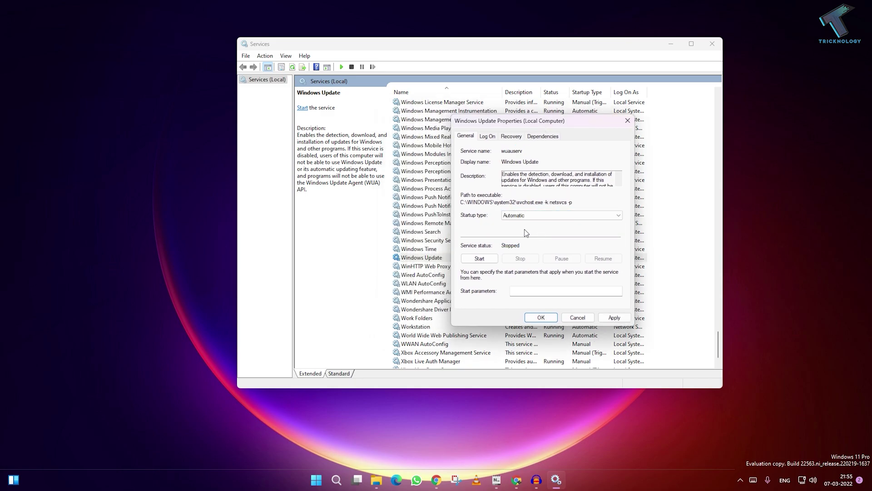
{"action": "left_click", "coordinate": [614, 317]}
{"action": "left_click", "coordinate": [542, 317]}
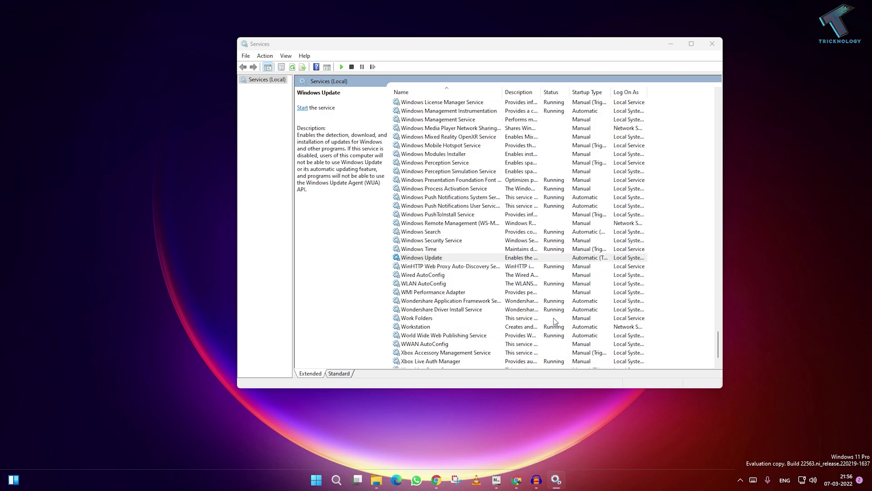
{"action": "right_click", "coordinate": [443, 260]}
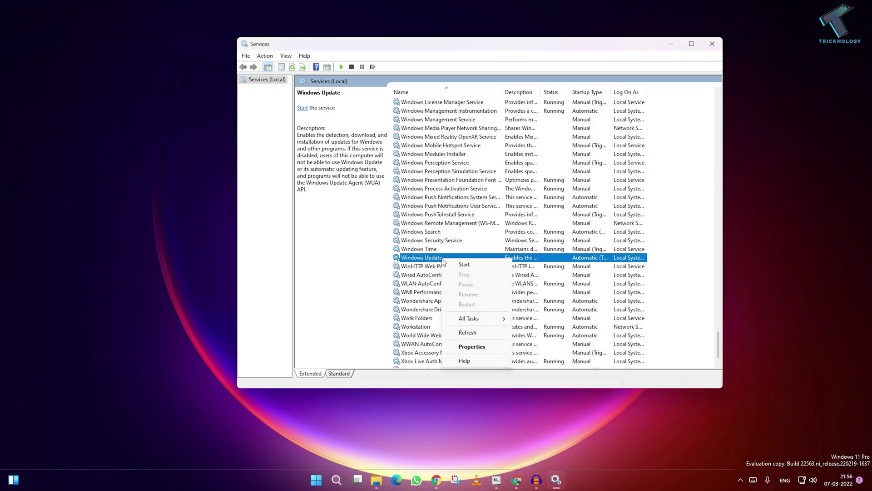
{"action": "left_click", "coordinate": [469, 266]}
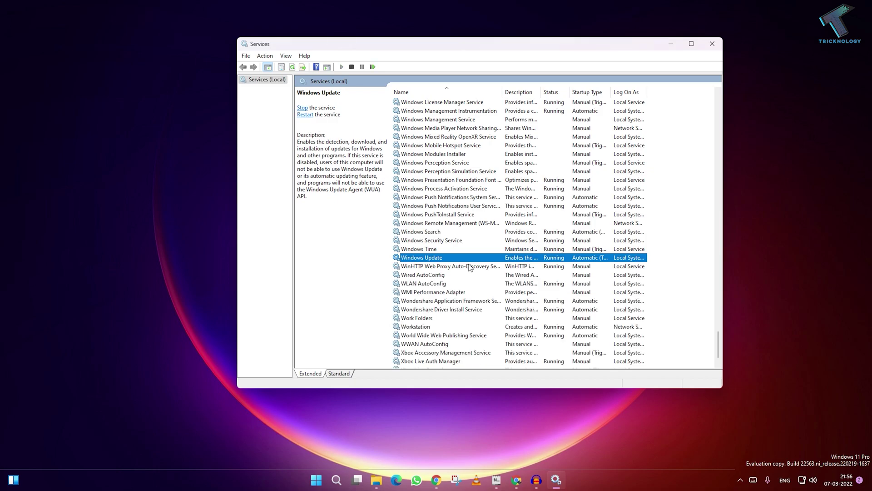
Step: Close Services and open Settings at System › Troubleshoot
{"action": "left_click", "coordinate": [712, 45]}
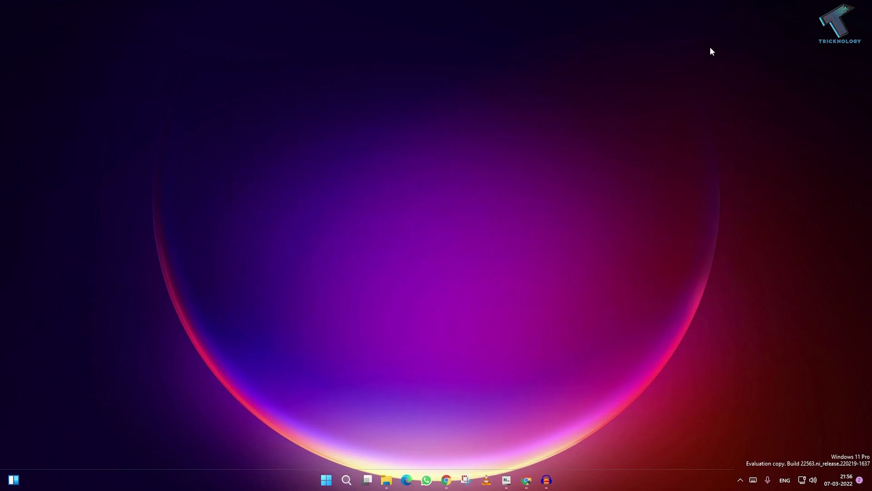
{"action": "left_click", "coordinate": [334, 472]}
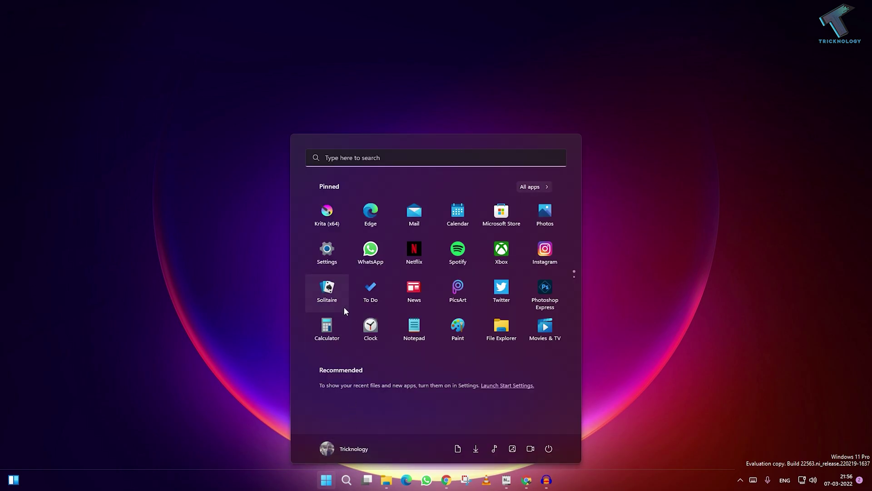
{"action": "left_click", "coordinate": [328, 255]}
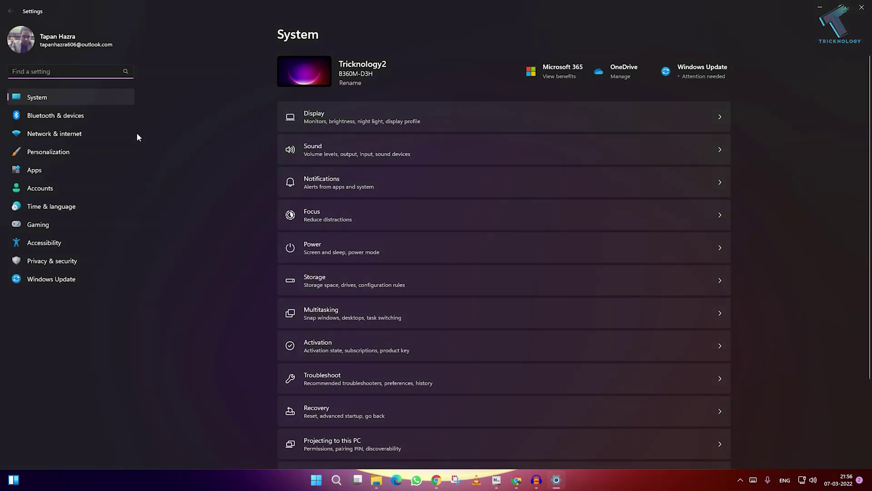
{"action": "left_click", "coordinate": [64, 95]}
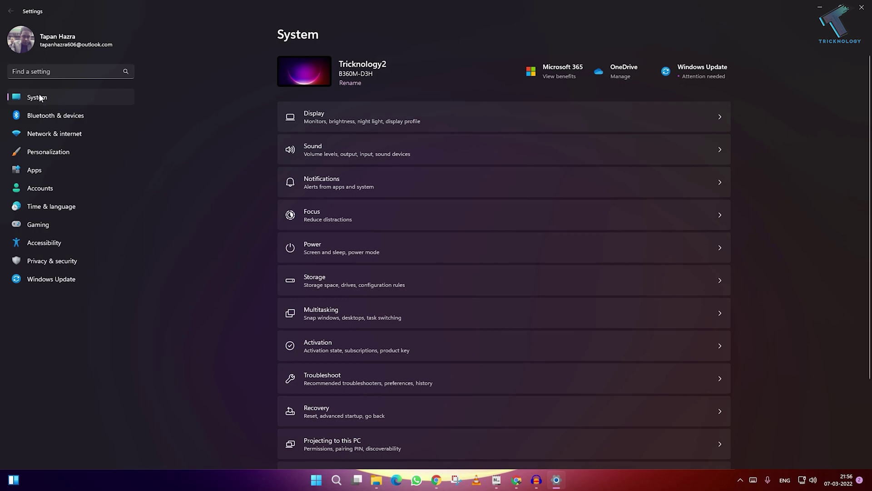
{"action": "scroll", "coordinate": [332, 290], "scroll_direction": "down", "scroll_amount": 2}
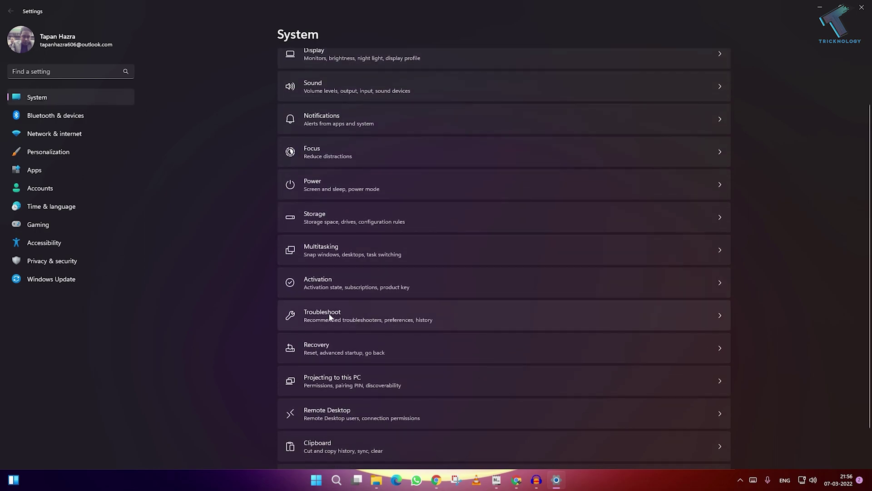
{"action": "left_click", "coordinate": [330, 315]}
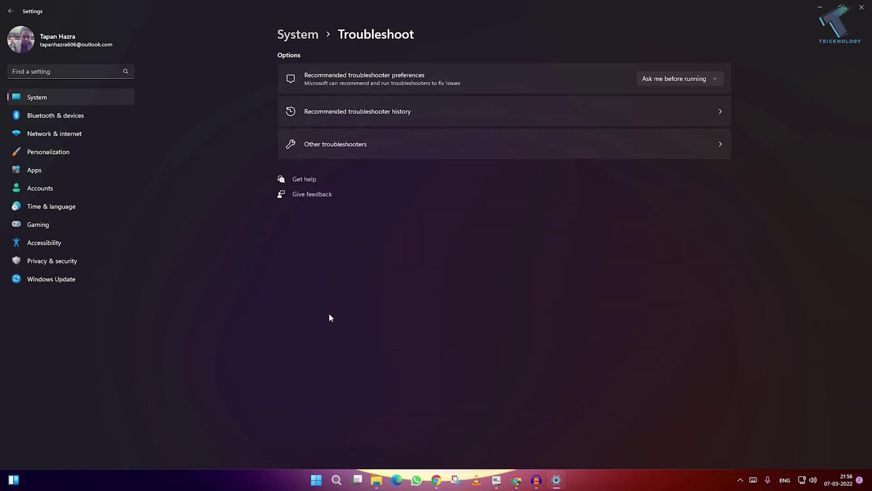
Step: Run the Windows Update troubleshooter under Other troubleshooters, then close it and Settings
{"action": "left_click", "coordinate": [330, 150]}
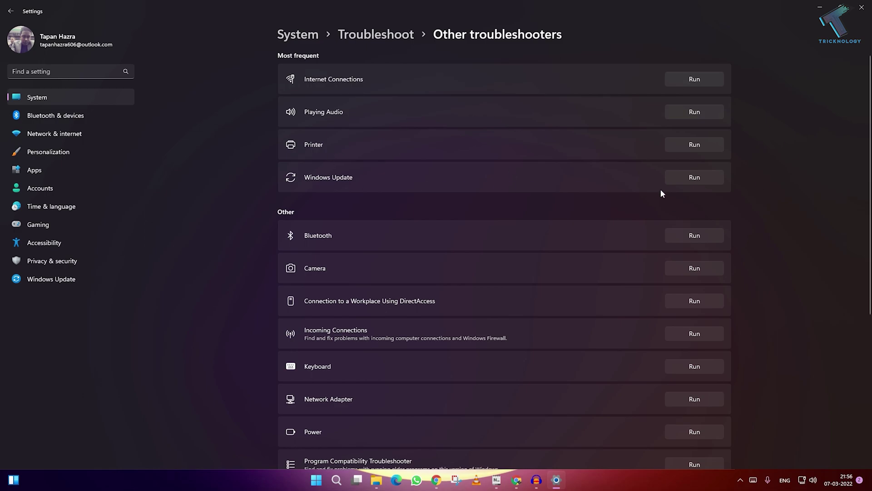
{"action": "left_click", "coordinate": [702, 178]}
{"action": "left_click", "coordinate": [700, 179]}
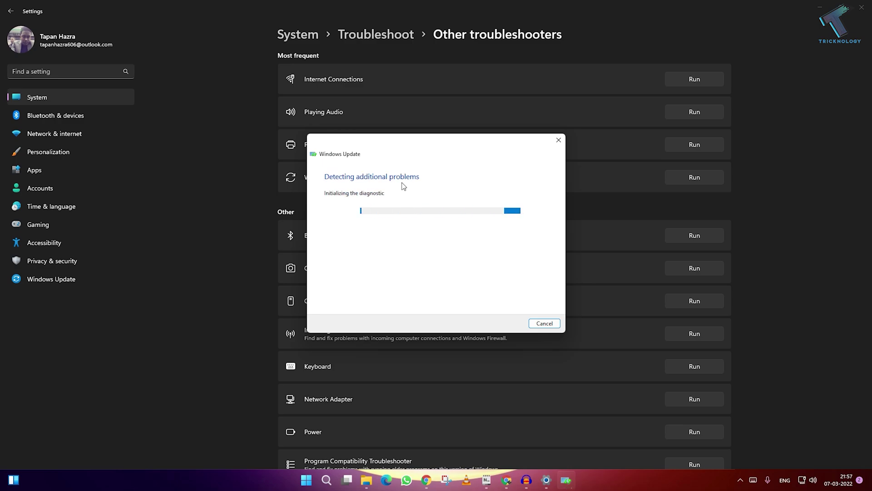
{"action": "left_click", "coordinate": [552, 324]}
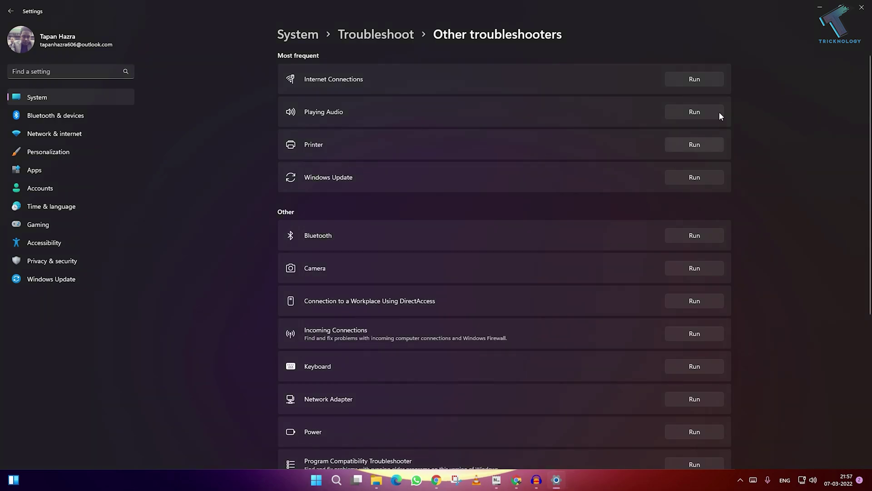
{"action": "left_click", "coordinate": [862, 7]}
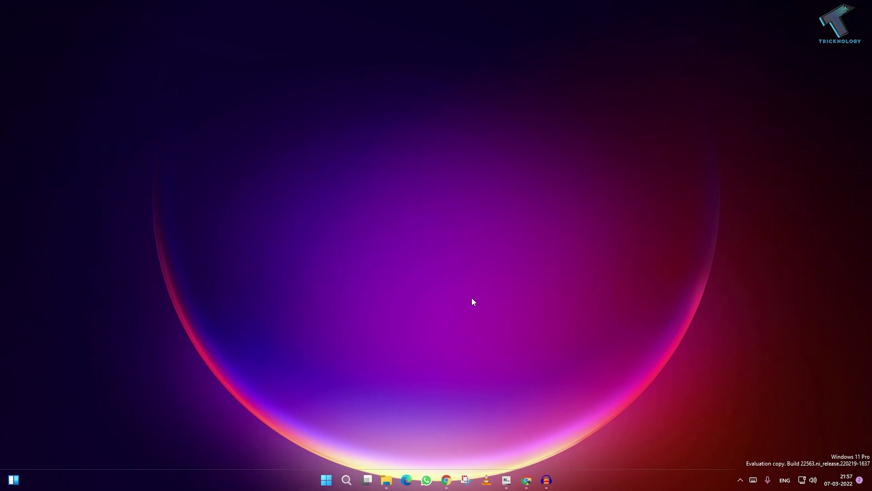
Step: Search for cmd and run Command Prompt as administrator
{"action": "left_click", "coordinate": [334, 477]}
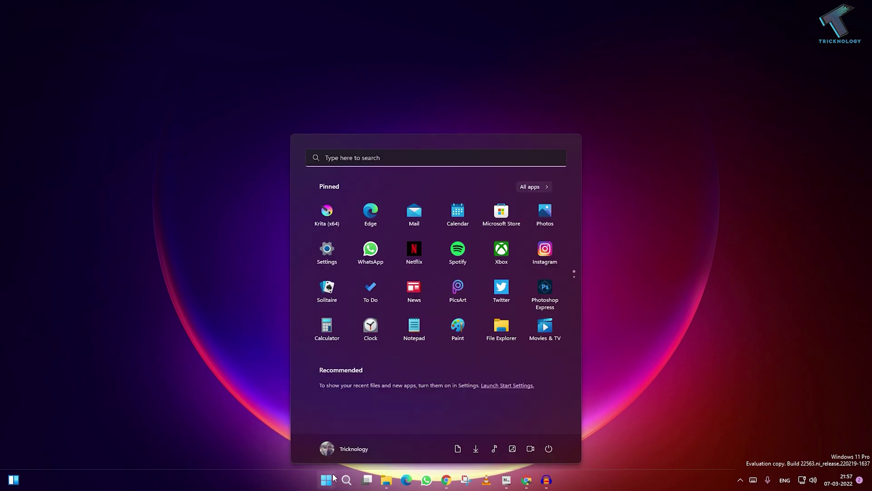
{"action": "type", "text": "cmd"}
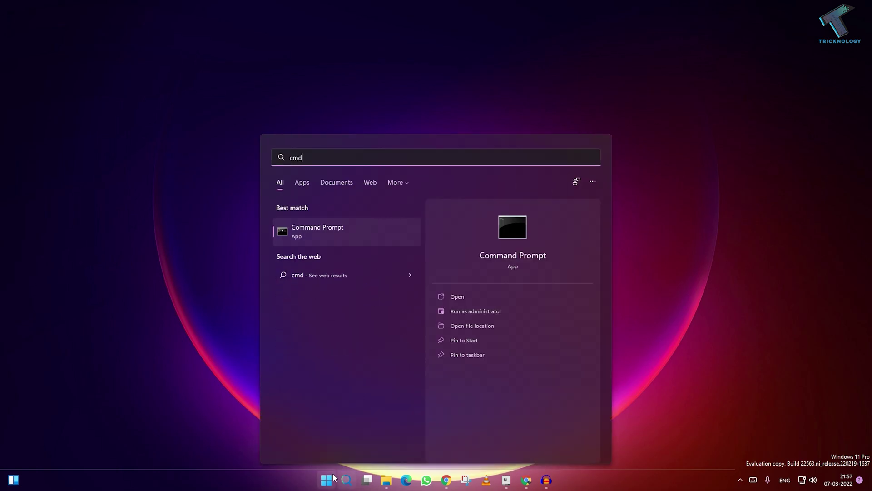
{"action": "right_click", "coordinate": [309, 227]}
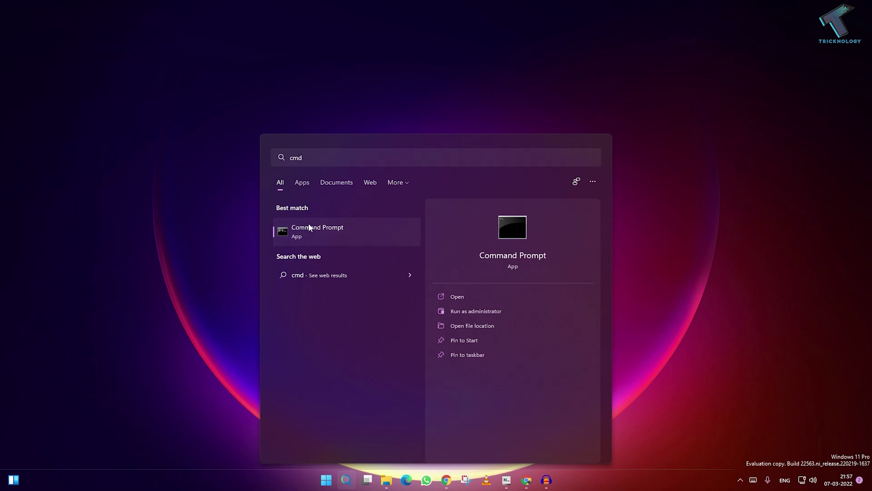
{"action": "left_click", "coordinate": [363, 235]}
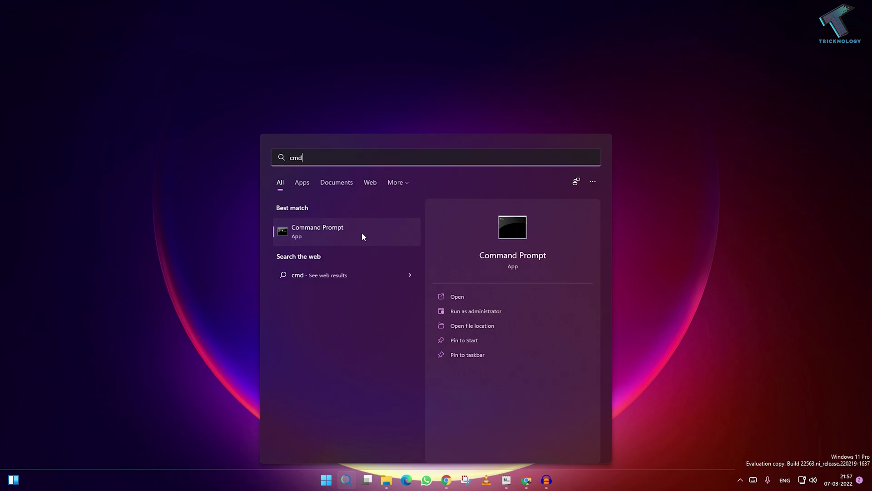
Step: Approve the UAC prompt and run 'net stop wuauserv' copied from Notepad
{"action": "left_click", "coordinate": [415, 314]}
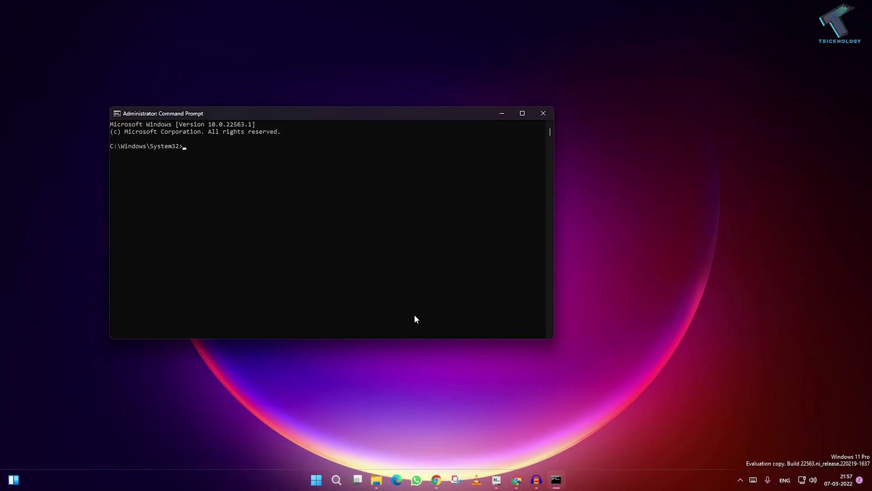
{"action": "left_click_drag", "start_coordinate": [493, 114], "coordinate": [546, 92]}
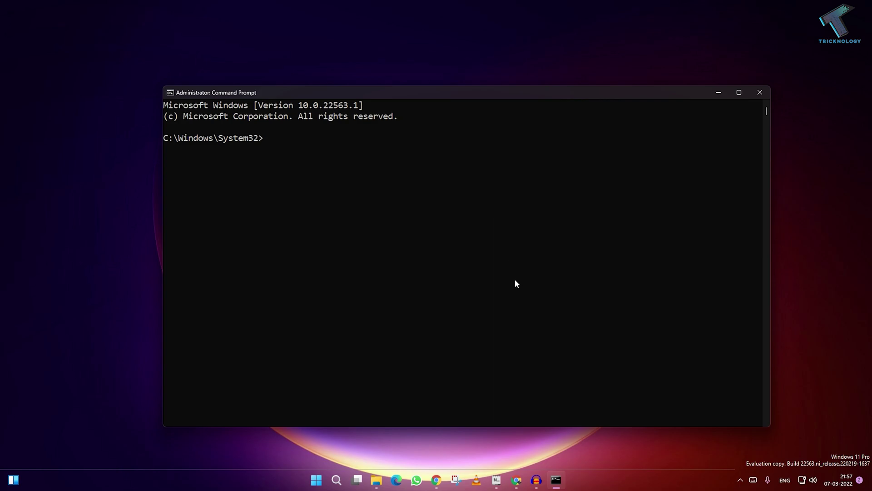
{"action": "left_click", "coordinate": [502, 484]}
{"action": "left_click_drag", "start_coordinate": [650, 296], "coordinate": [588, 296]}
{"action": "right_click", "coordinate": [628, 299]}
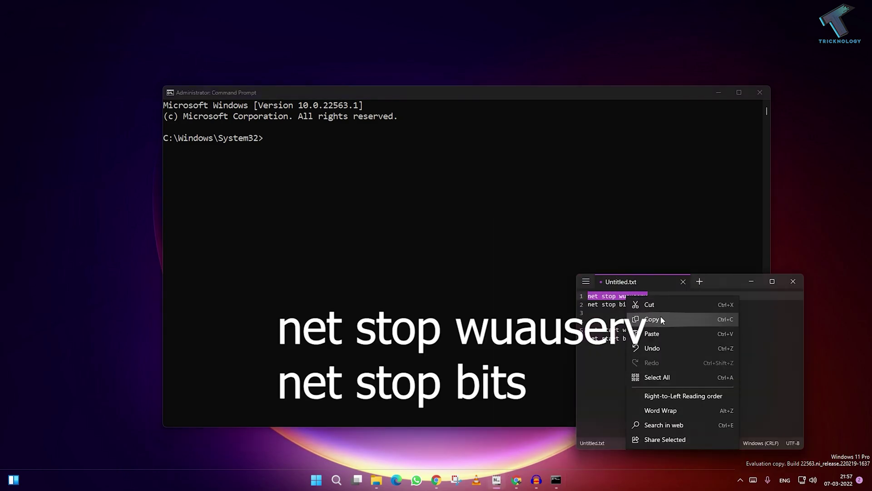
{"action": "left_click", "coordinate": [660, 318]}
{"action": "left_click", "coordinate": [311, 142]}
{"action": "key", "text": "ctrl+v"}
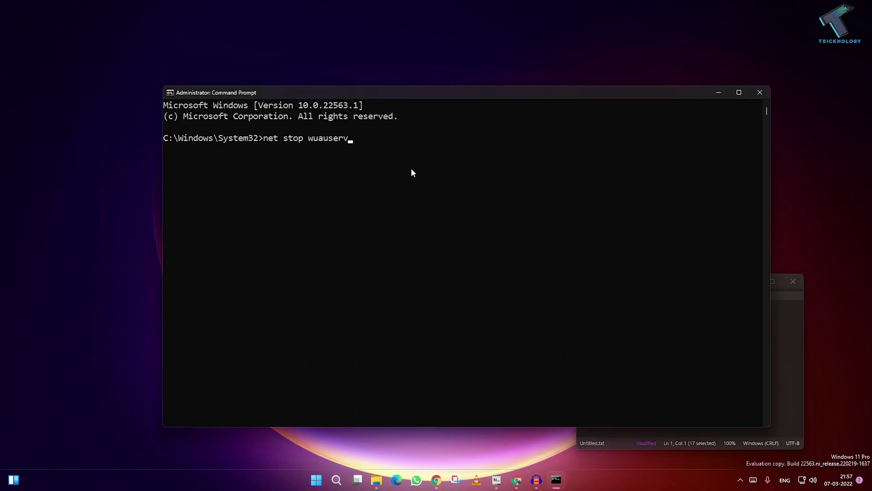
{"action": "key", "text": "Return"}
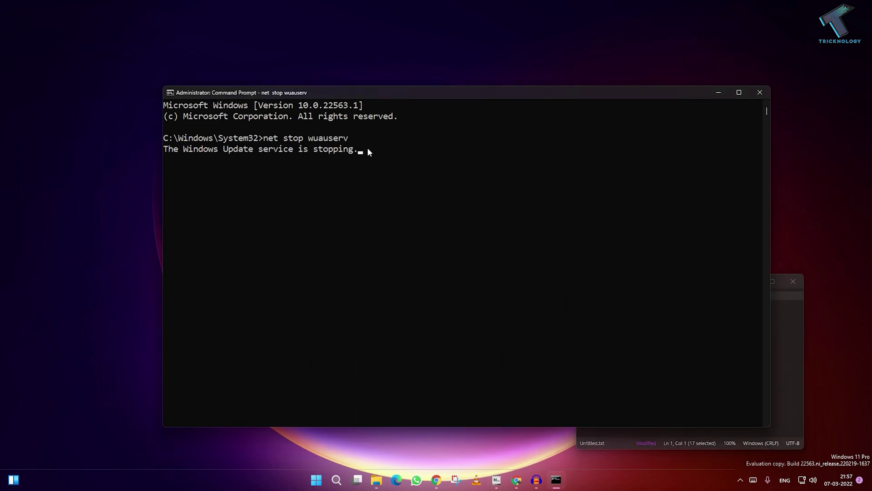
Step: Copy 'net stop bits' from Notepad and run it to stop BITS
{"action": "left_click", "coordinate": [802, 325]}
{"action": "left_click_drag", "start_coordinate": [638, 305], "coordinate": [585, 302]}
{"action": "right_click", "coordinate": [609, 304]}
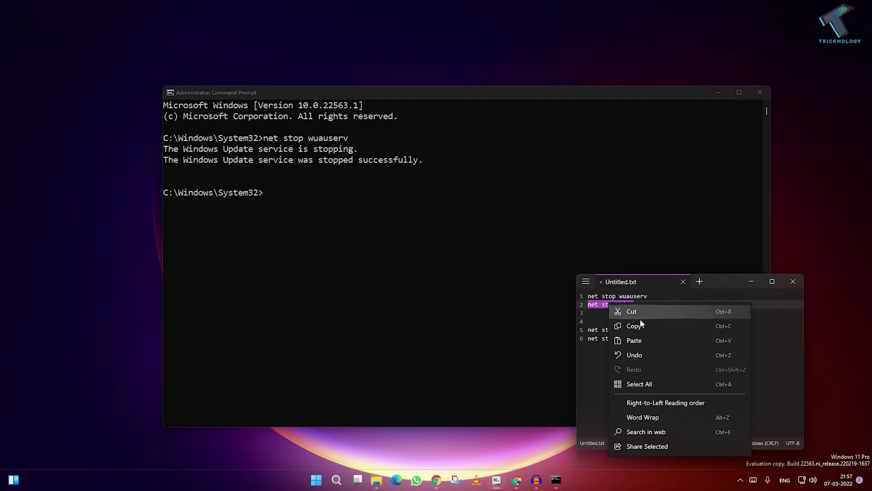
{"action": "left_click", "coordinate": [645, 327]}
{"action": "left_click", "coordinate": [752, 282]}
{"action": "right_click", "coordinate": [440, 207]}
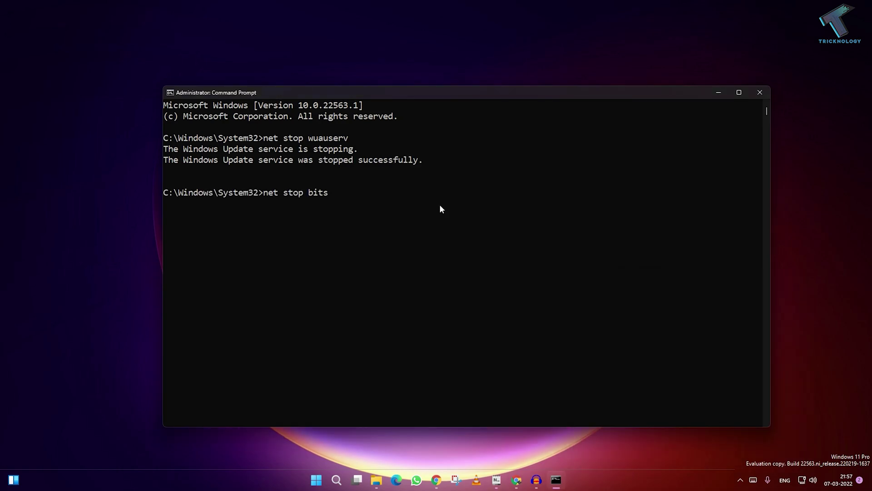
{"action": "key", "text": "Return"}
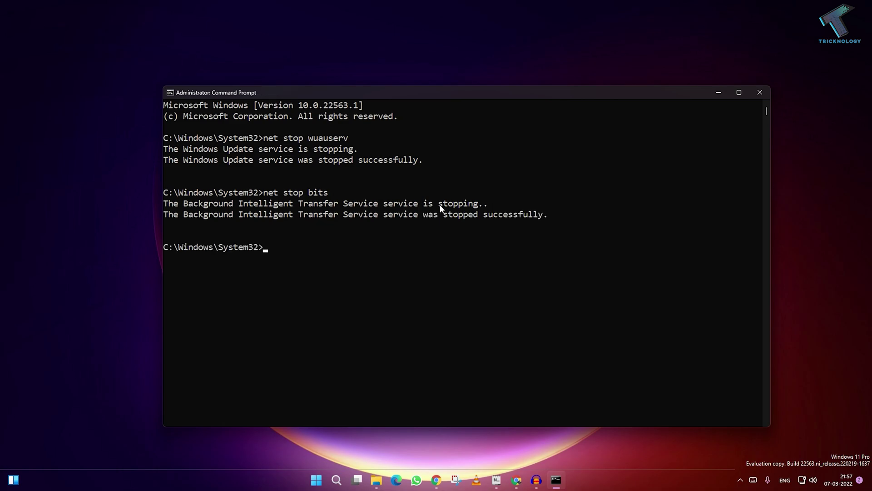
Step: Minimize Command Prompt and browse File Explorer to C:\Windows\SoftwareDistribution
{"action": "left_click", "coordinate": [716, 93]}
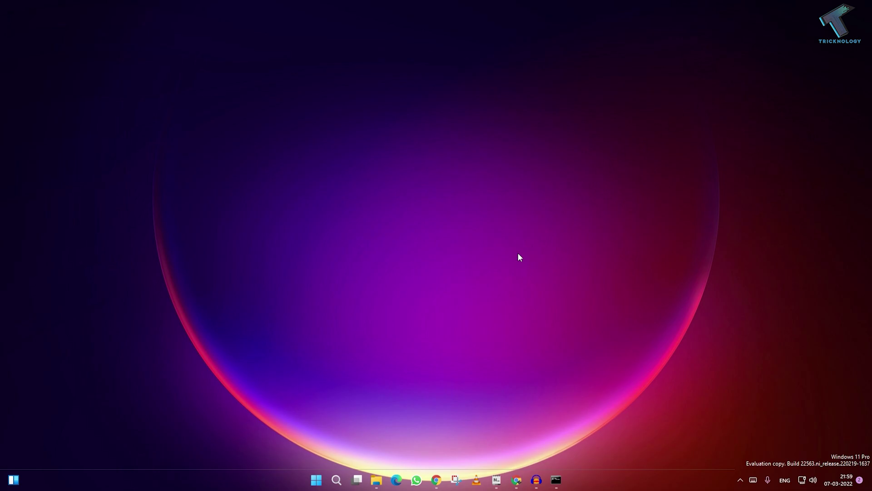
{"action": "left_click", "coordinate": [382, 477]}
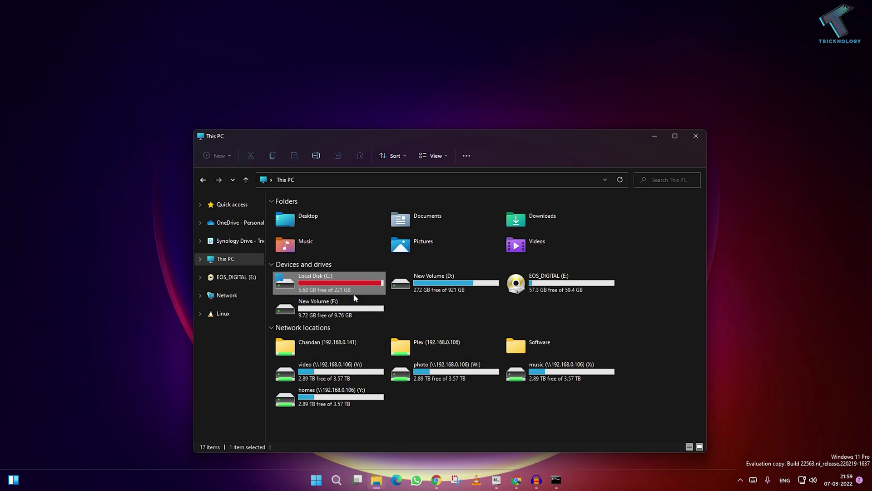
{"action": "double_click", "coordinate": [346, 284]}
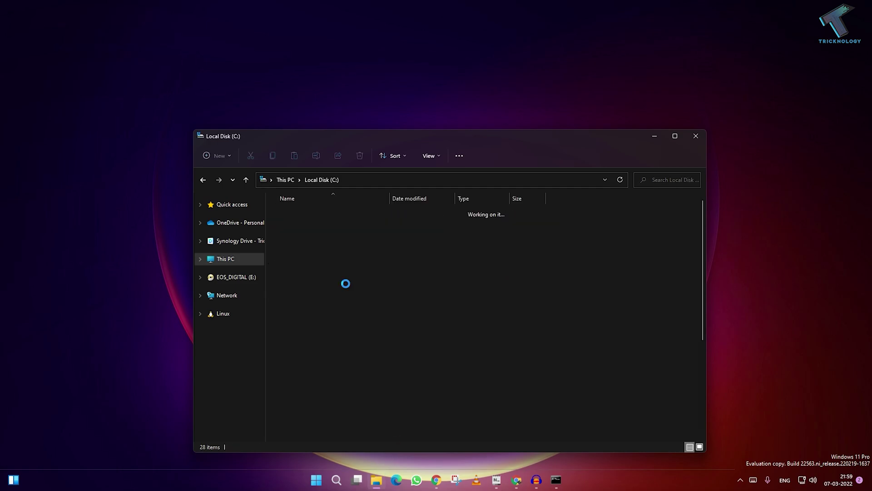
{"action": "scroll", "coordinate": [345, 318], "scroll_direction": "down", "scroll_amount": 4}
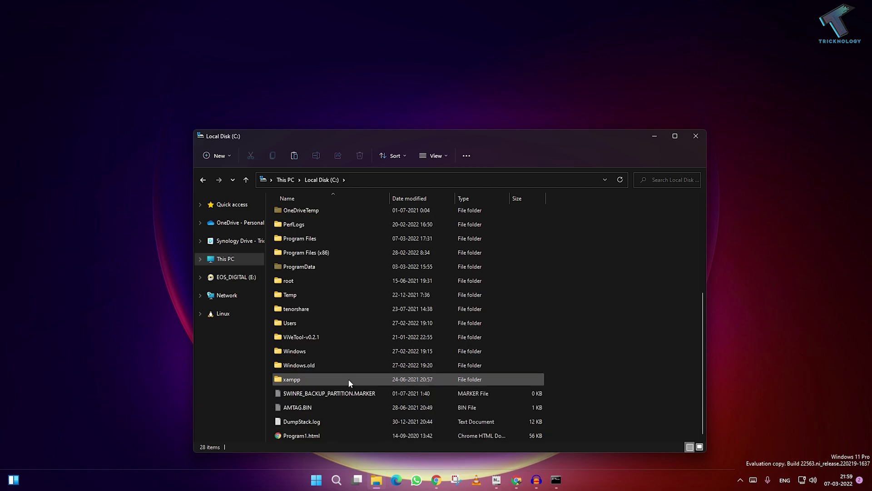
{"action": "double_click", "coordinate": [317, 353]}
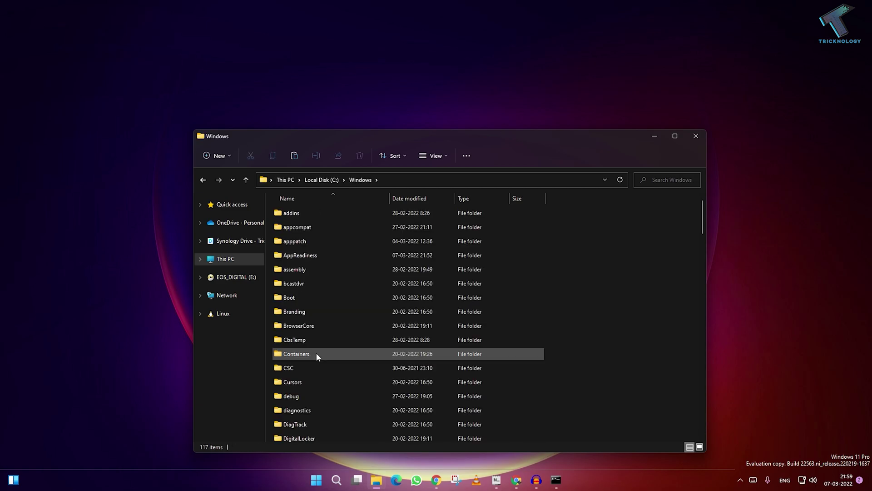
{"action": "left_click", "coordinate": [317, 354]}
{"action": "key", "text": "s"}
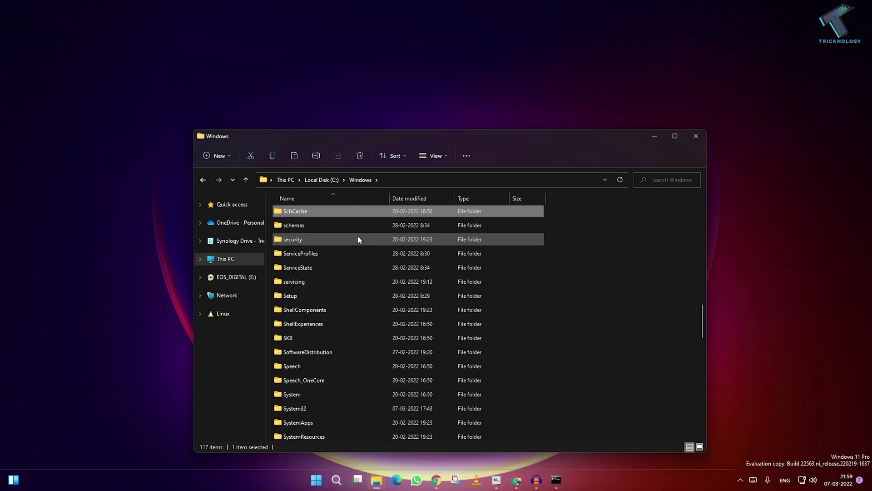
{"action": "double_click", "coordinate": [334, 351]}
Step: Permanently delete DataStore, Download, PostRebootEventCache.V2, SLS and ReportingEvents.log with admin permission, then close Explorer
{"action": "left_click_drag", "start_coordinate": [349, 338], "coordinate": [306, 212]}
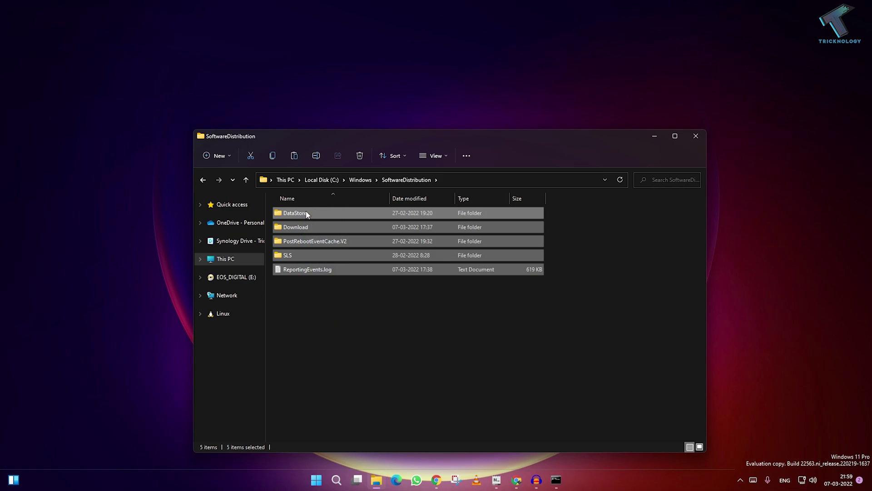
{"action": "right_click", "coordinate": [316, 240]}
{"action": "key", "text": "Escape"}
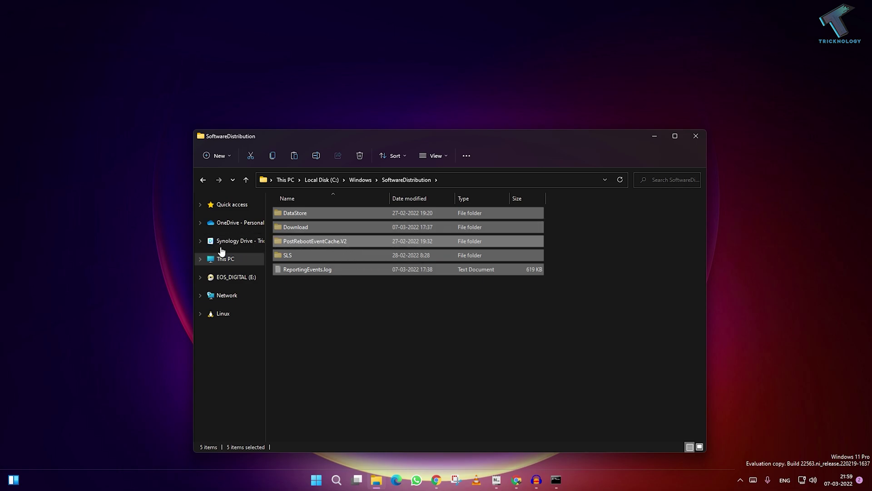
{"action": "left_click", "coordinate": [326, 313]}
{"action": "left_click_drag", "start_coordinate": [337, 303], "coordinate": [298, 206]}
{"action": "key", "text": "shift+Delete"}
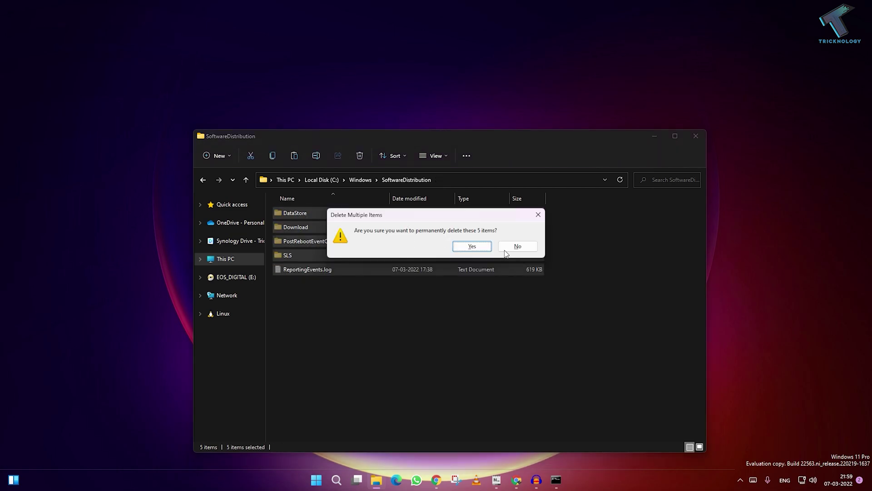
{"action": "left_click", "coordinate": [485, 246]}
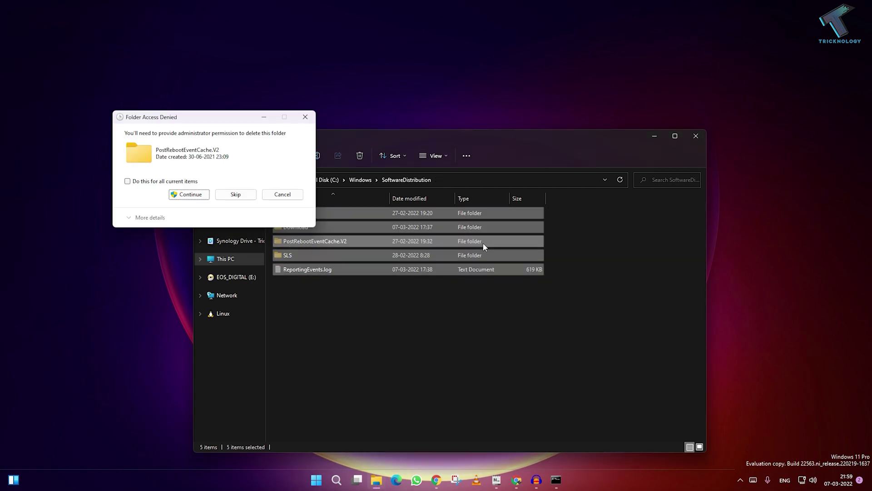
{"action": "left_click", "coordinate": [137, 181]}
{"action": "left_click", "coordinate": [189, 195]}
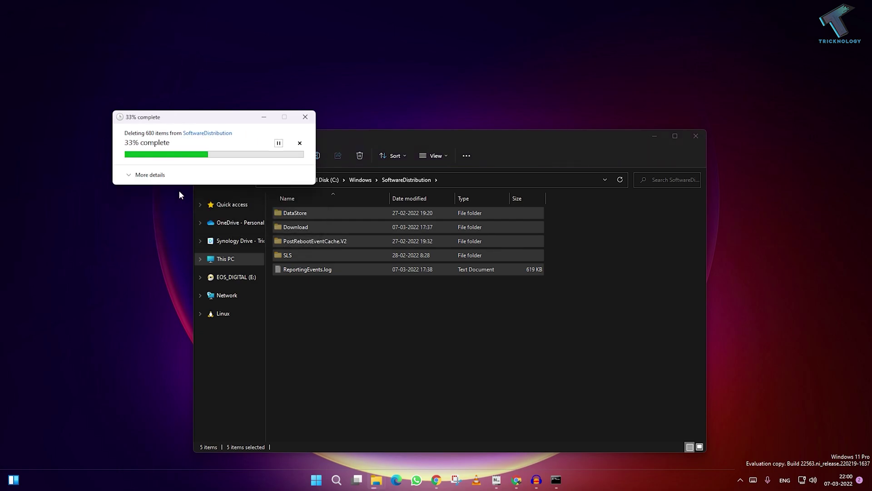
{"action": "left_click", "coordinate": [694, 137]}
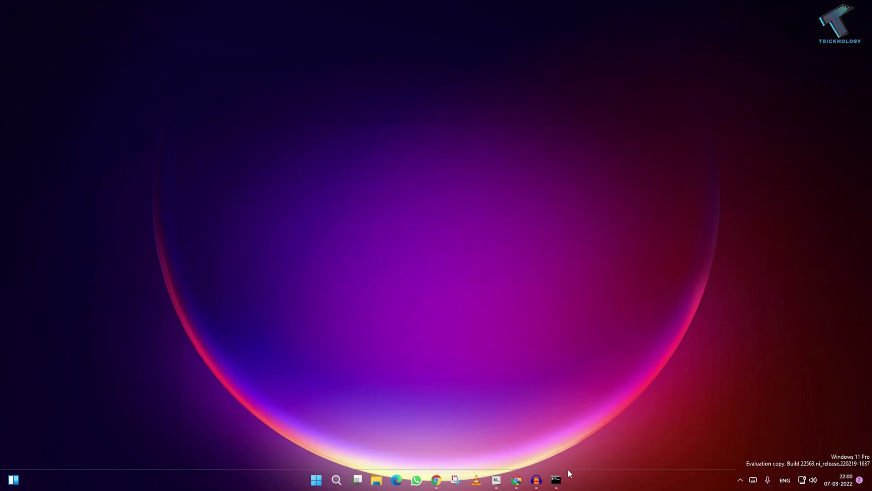
Step: Restore Command Prompt and run 'net start wuauserv' copied from Notepad
{"action": "left_click", "coordinate": [557, 478]}
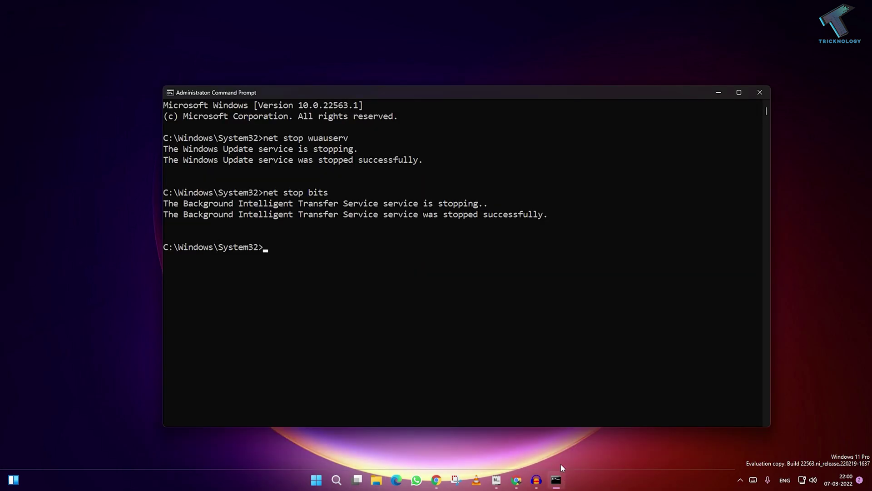
{"action": "key", "text": "alt+Tab"}
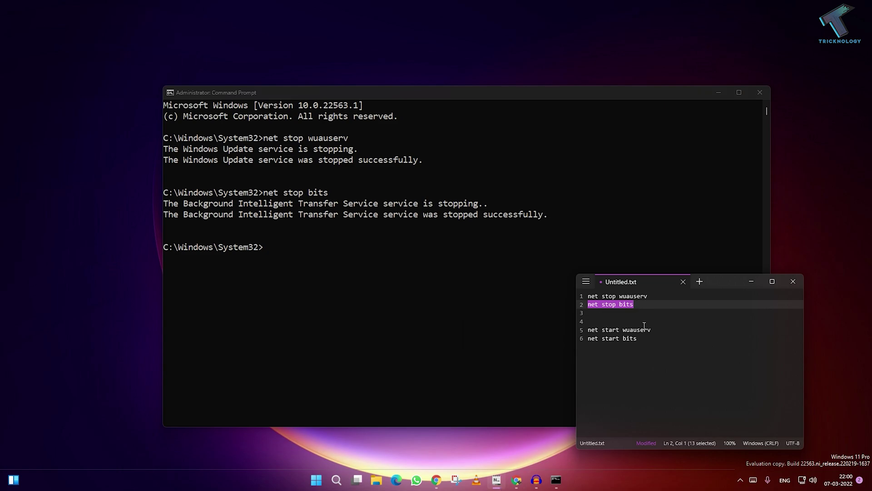
{"action": "left_click_drag", "start_coordinate": [661, 330], "coordinate": [584, 330]}
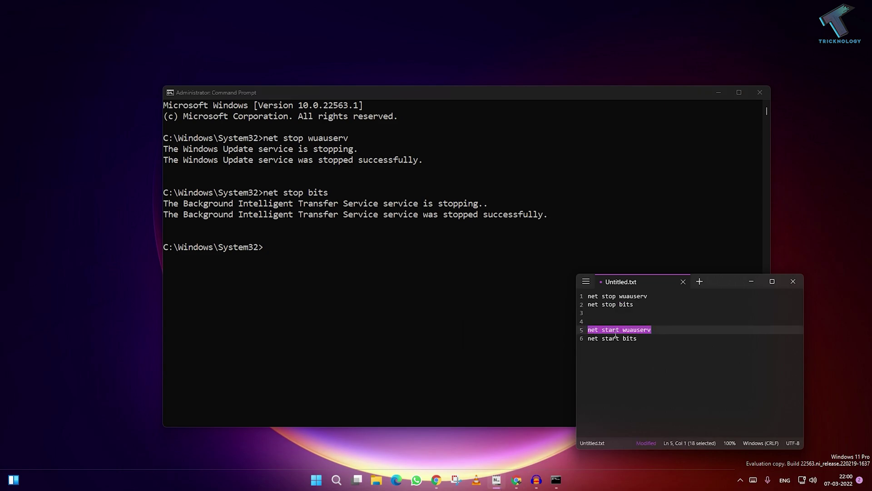
{"action": "right_click", "coordinate": [616, 330]}
{"action": "left_click", "coordinate": [656, 204]}
{"action": "left_click", "coordinate": [356, 246]}
{"action": "right_click", "coordinate": [356, 246]}
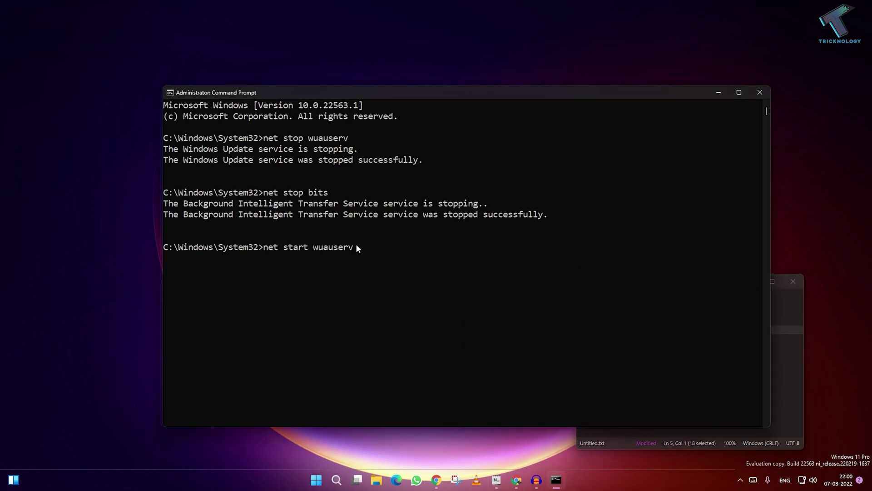
{"action": "key", "text": "Return"}
Step: Copy 'net start bits' from Notepad and run it to start BITS
{"action": "left_click", "coordinate": [775, 365]}
{"action": "left_click_drag", "start_coordinate": [645, 339], "coordinate": [572, 337]}
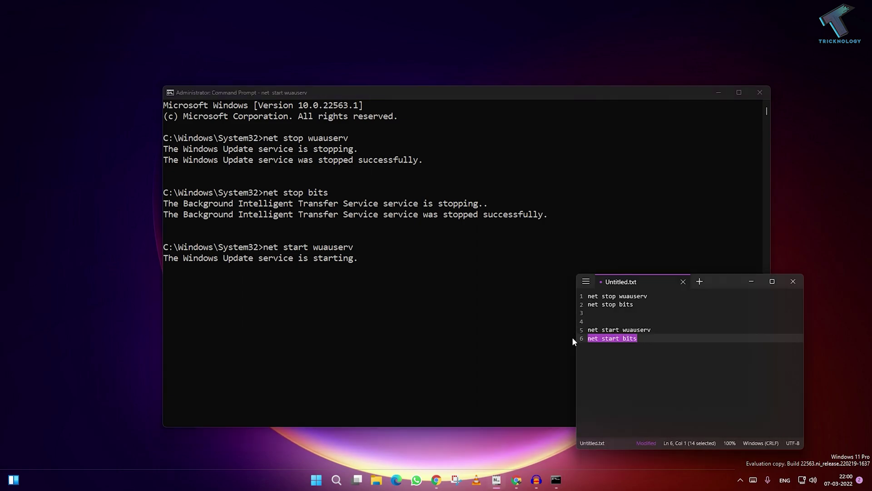
{"action": "right_click", "coordinate": [611, 340]}
{"action": "left_click", "coordinate": [635, 211]}
{"action": "left_click", "coordinate": [386, 301]}
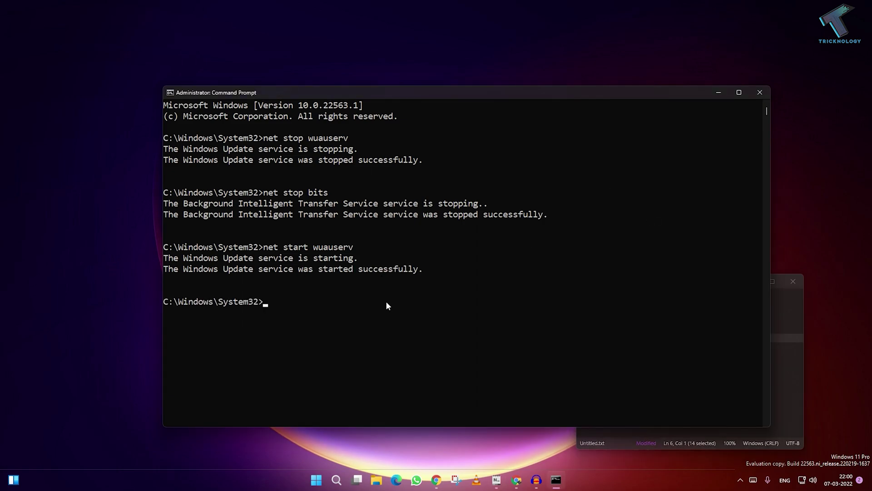
{"action": "right_click", "coordinate": [385, 301]}
{"action": "key", "text": "Return"}
Step: Minimize Notepad and bring up the Start menu's power options to restart
{"action": "left_click", "coordinate": [799, 298]}
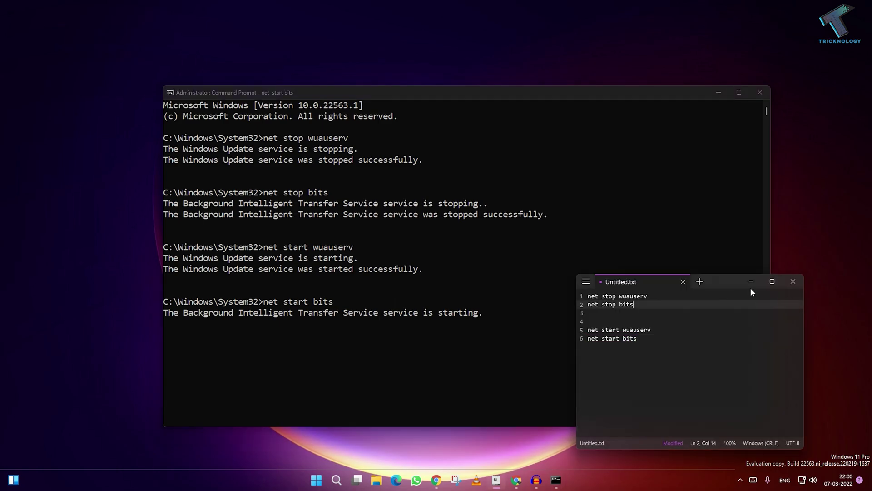
{"action": "left_click", "coordinate": [752, 282]}
{"action": "scroll", "coordinate": [584, 284], "scroll_direction": "down", "scroll_amount": 1}
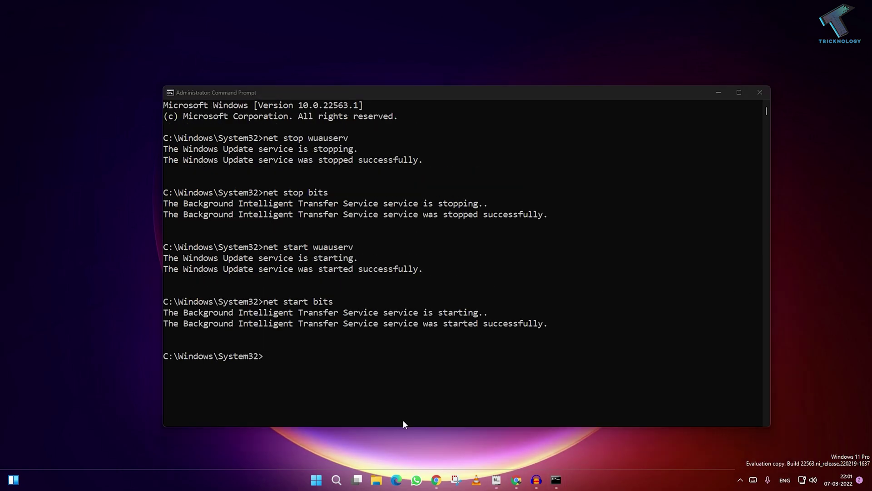
{"action": "left_click", "coordinate": [320, 477]}
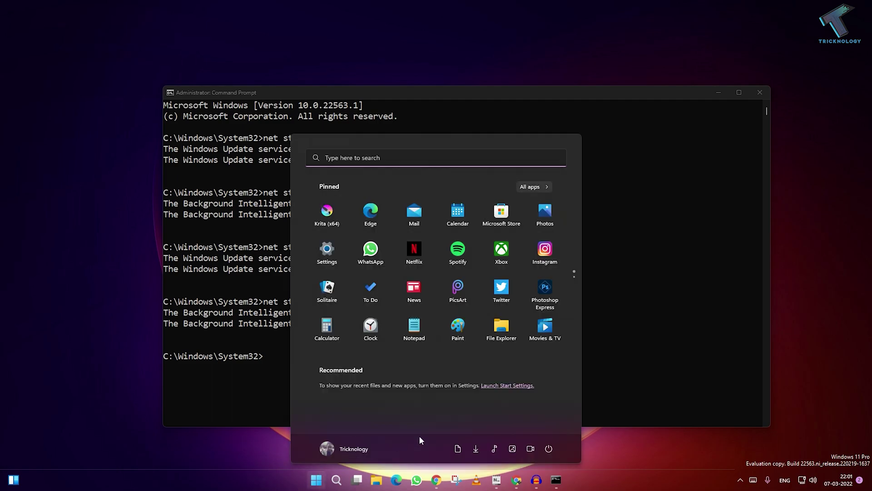
{"action": "left_click", "coordinate": [549, 448]}
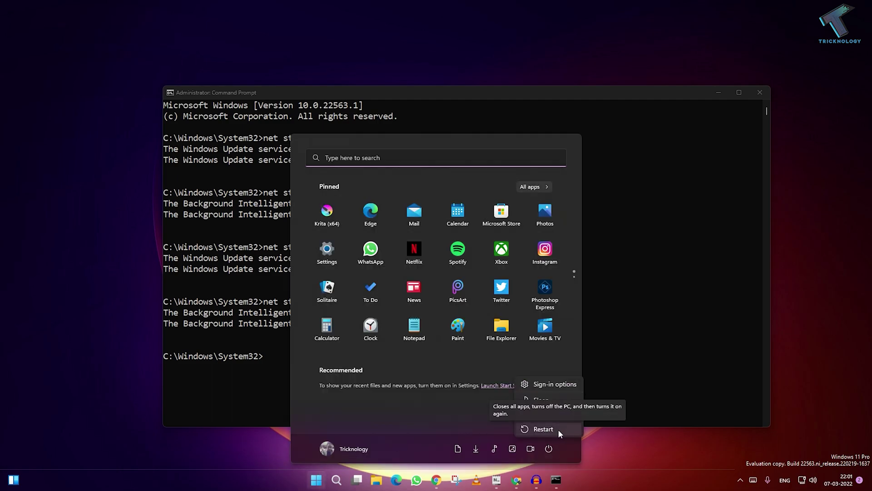